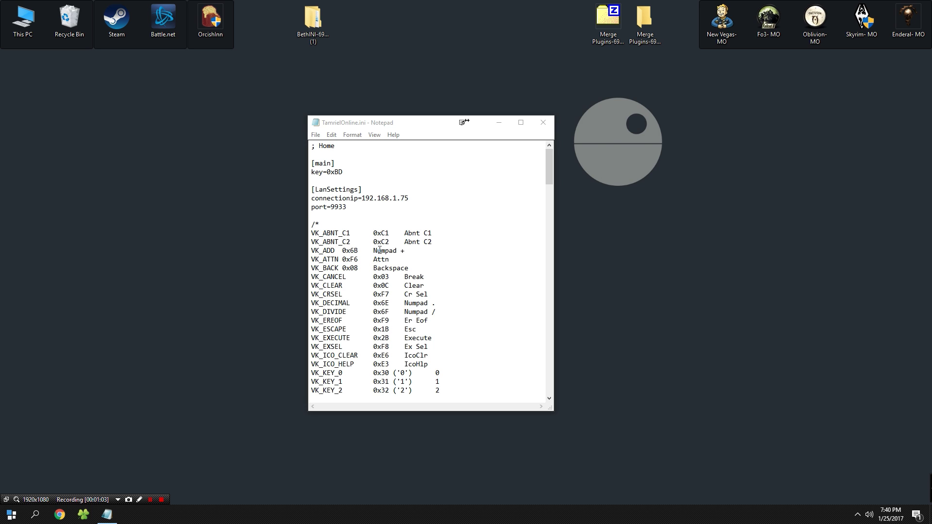
Glance at the hidden notification-area icons, then bring up the Start menu
left_click(857, 515)
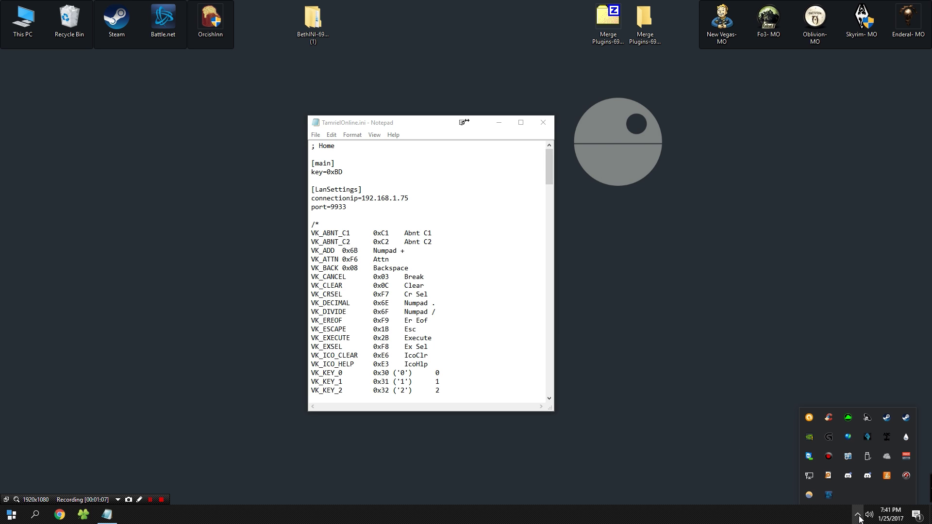
left_click(858, 518)
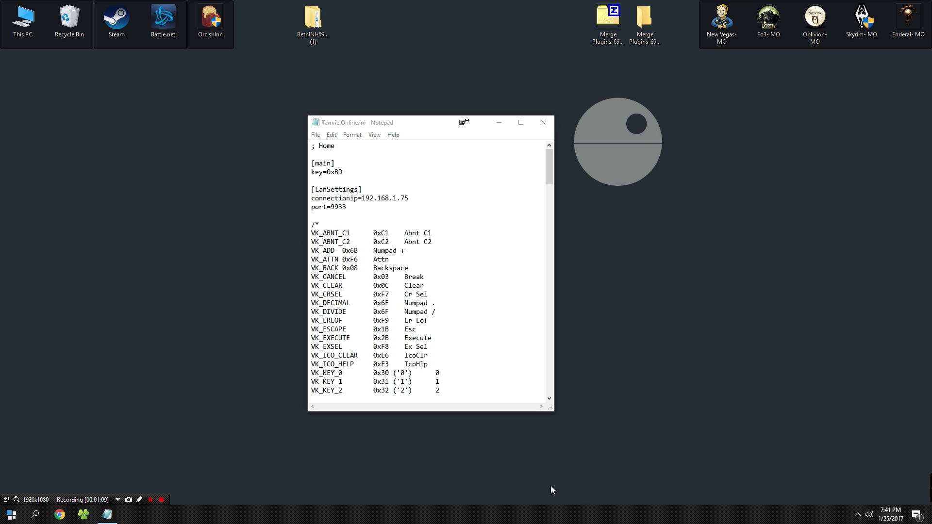
left_click(11, 514)
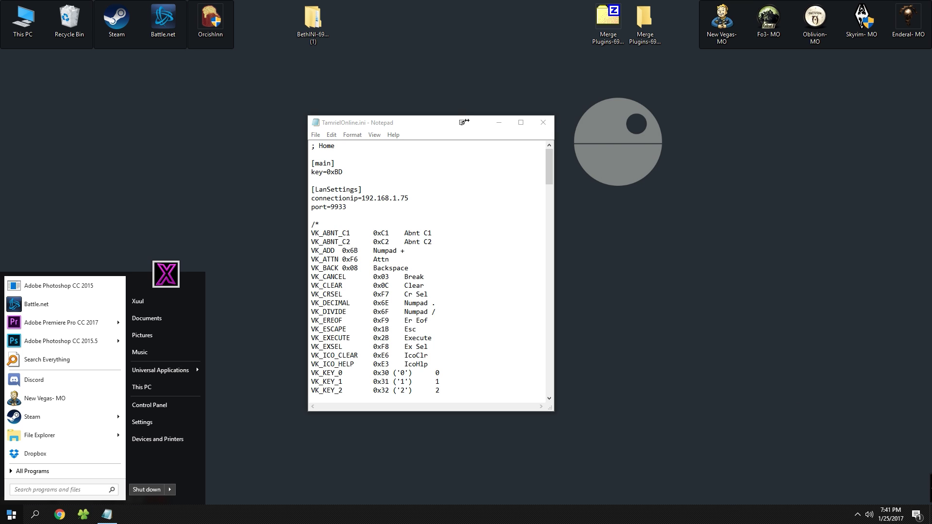
Go through Control Panel > Network and Internet > Network and Sharing Center to the adapter list
left_click(150, 405)
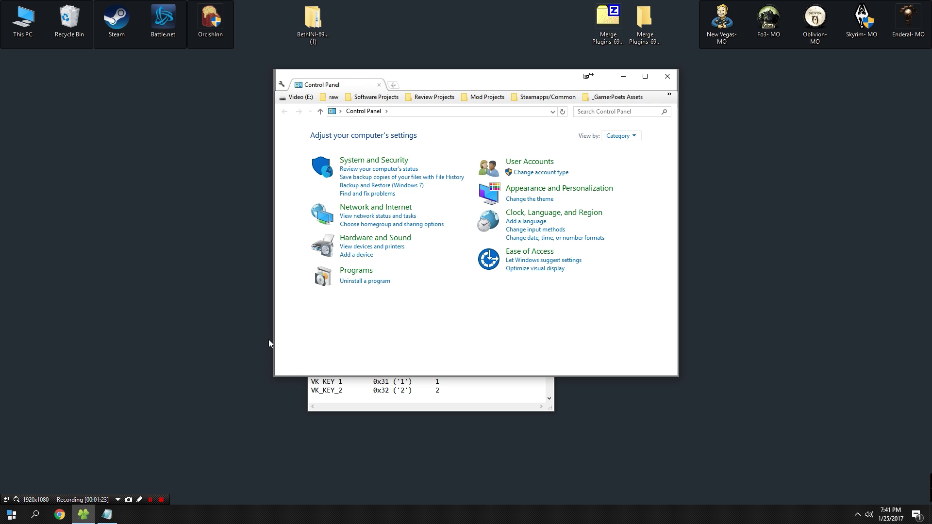
left_click(406, 211)
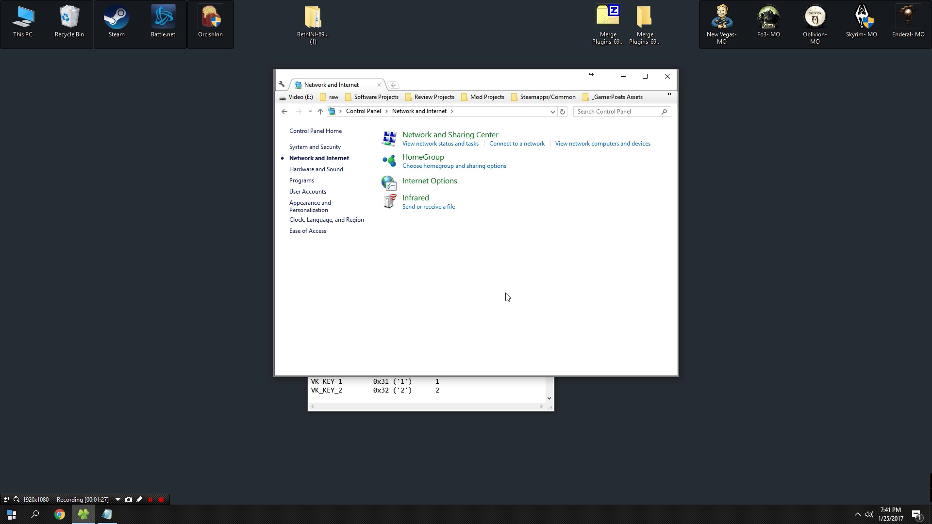
left_click(456, 136)
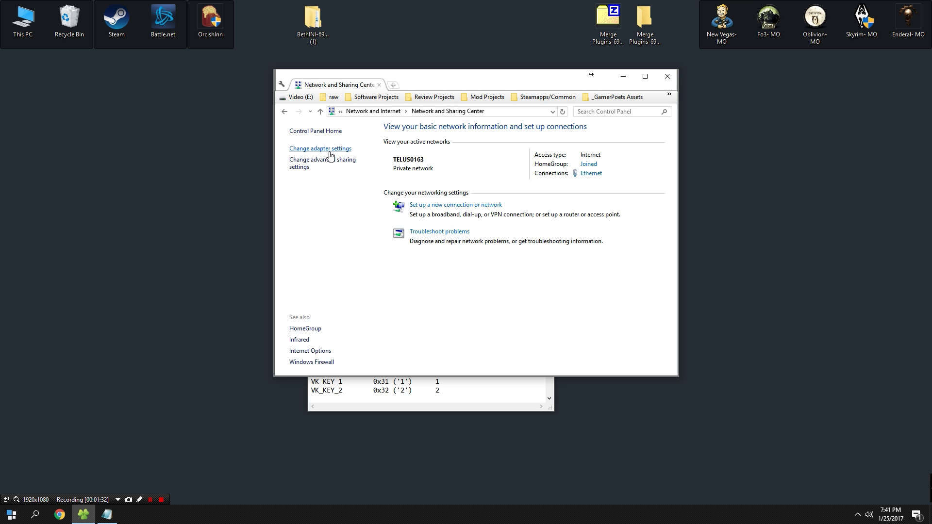
left_click(330, 150)
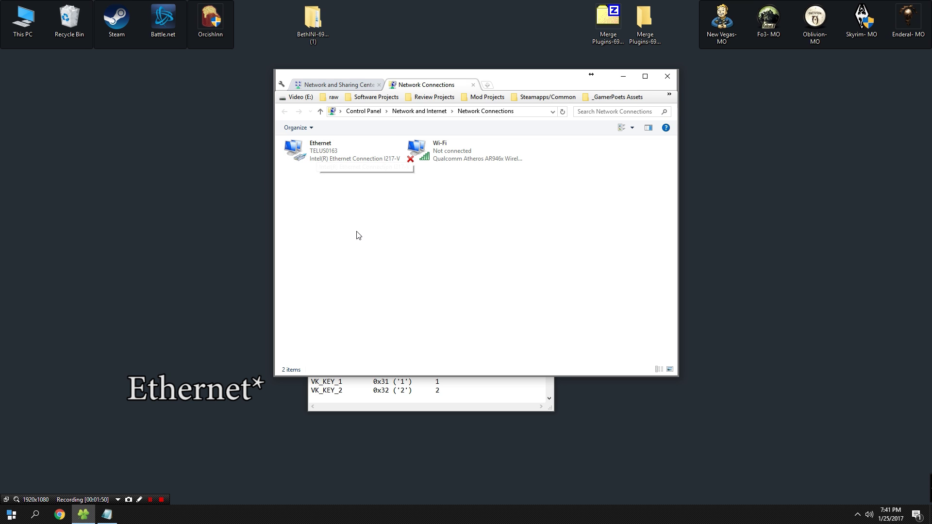
Inspect the Ethernet adapter's IPv4 properties and close them unchanged
right_click(312, 153)
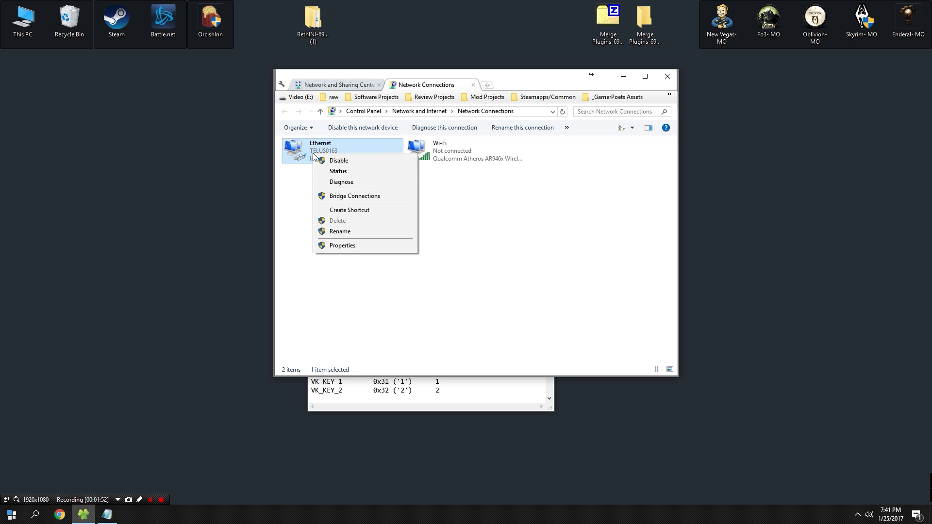
left_click(343, 245)
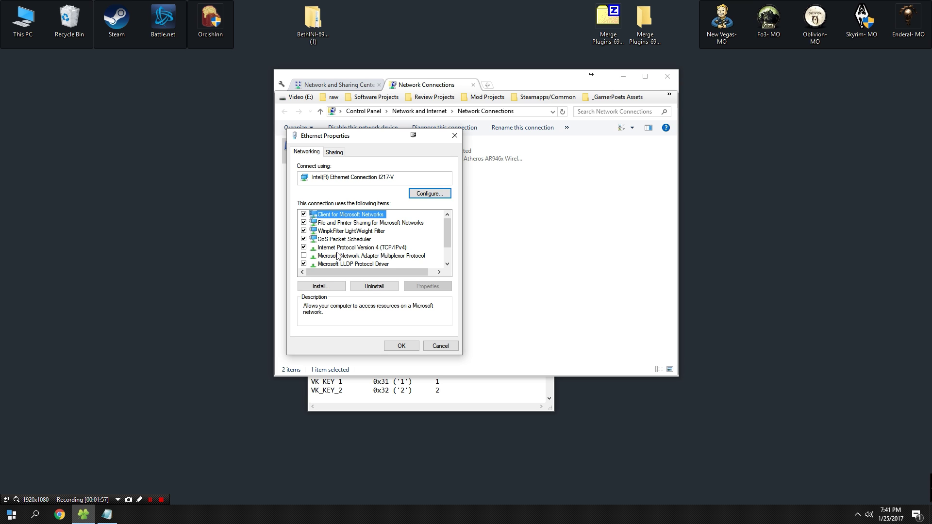
left_click(342, 248)
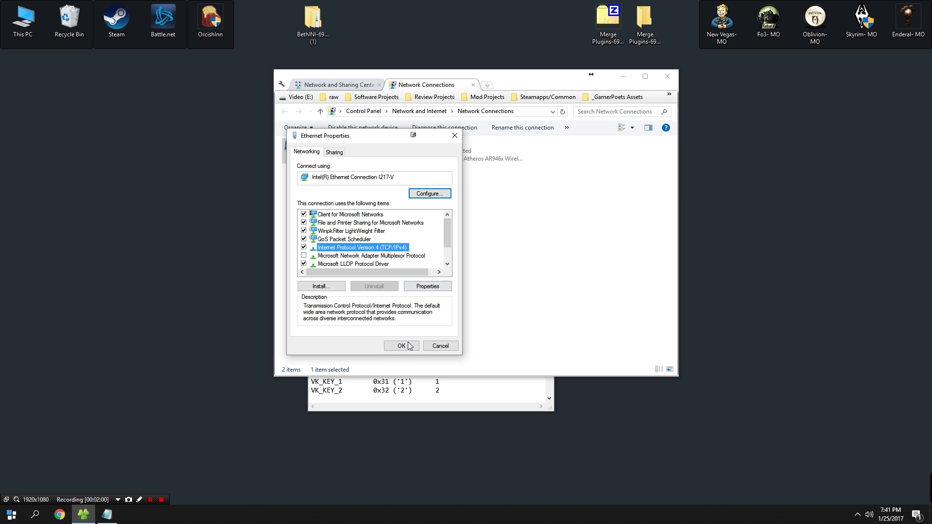
left_click(432, 286)
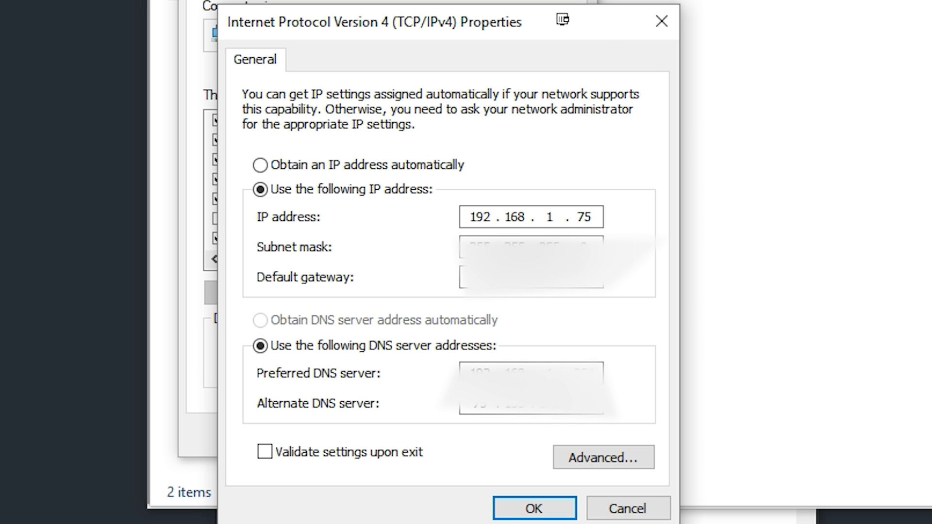
left_click(667, 31)
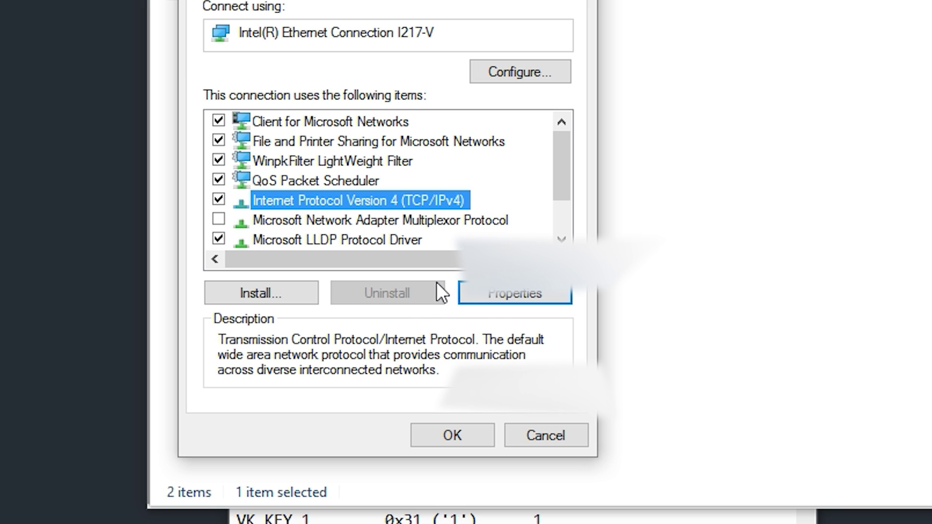
Switch Ethernet IPv4 to obtain IP and DNS addresses automatically and apply
left_click(490, 299)
left_click(292, 168)
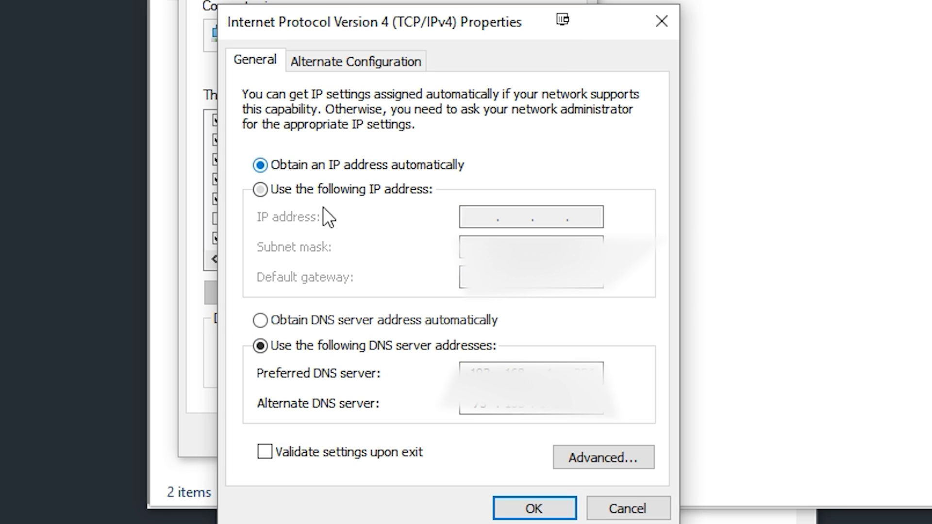
left_click(312, 323)
left_click(554, 496)
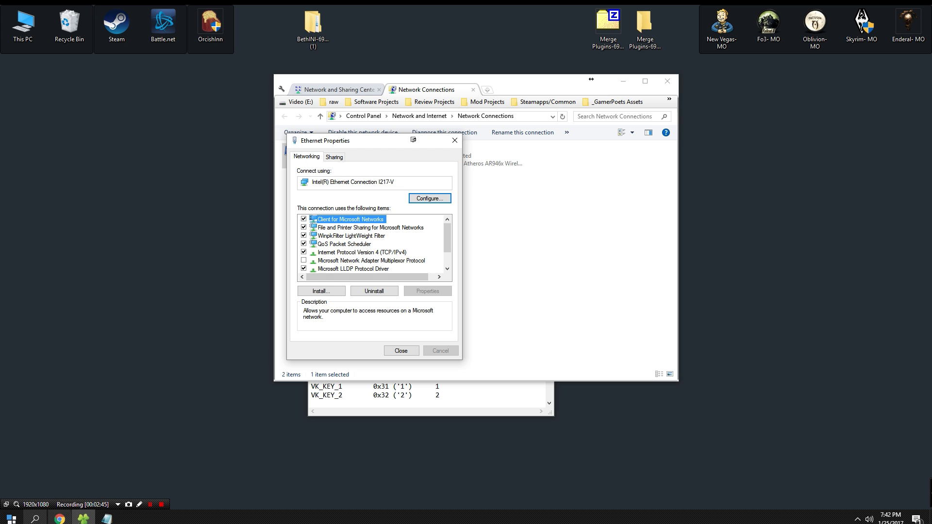
Launch Command Prompt via 'cmd' and run ipconfig /all
left_click(10, 518)
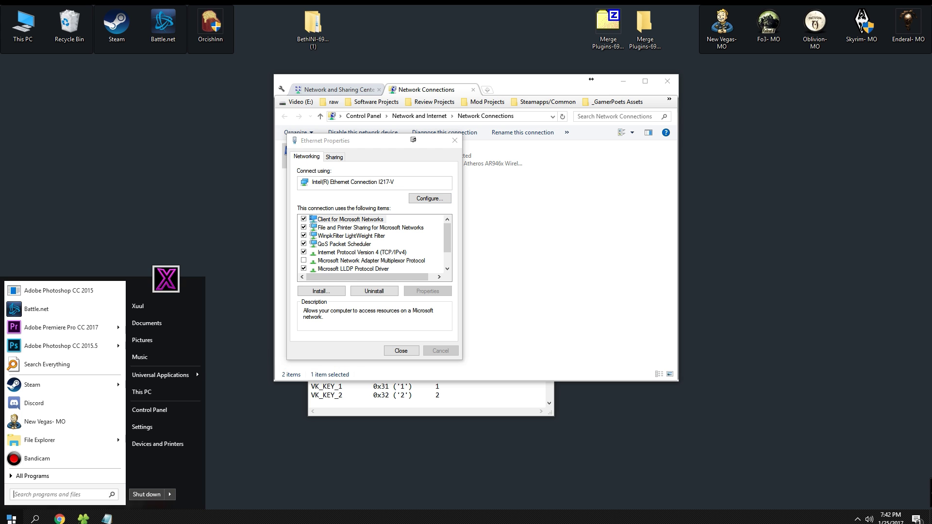
type("cmd")
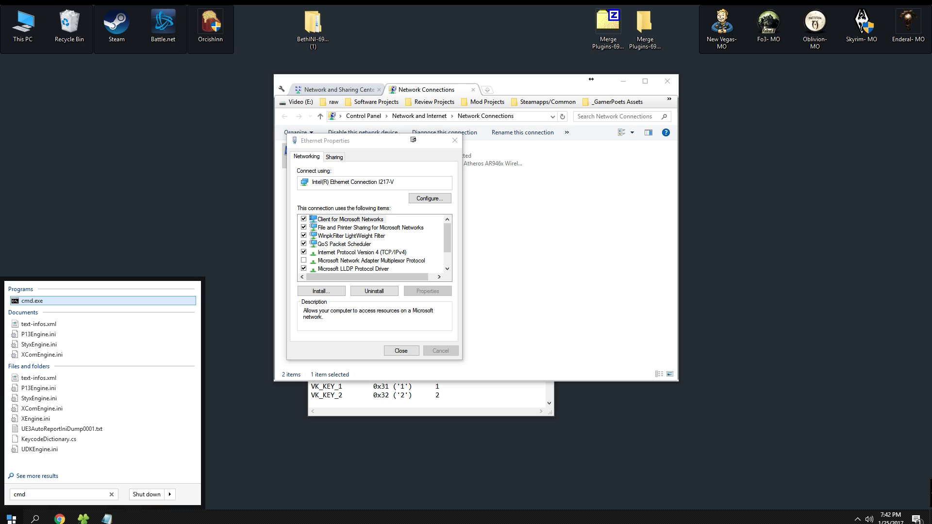
left_click(80, 301)
type("ipconfig /all")
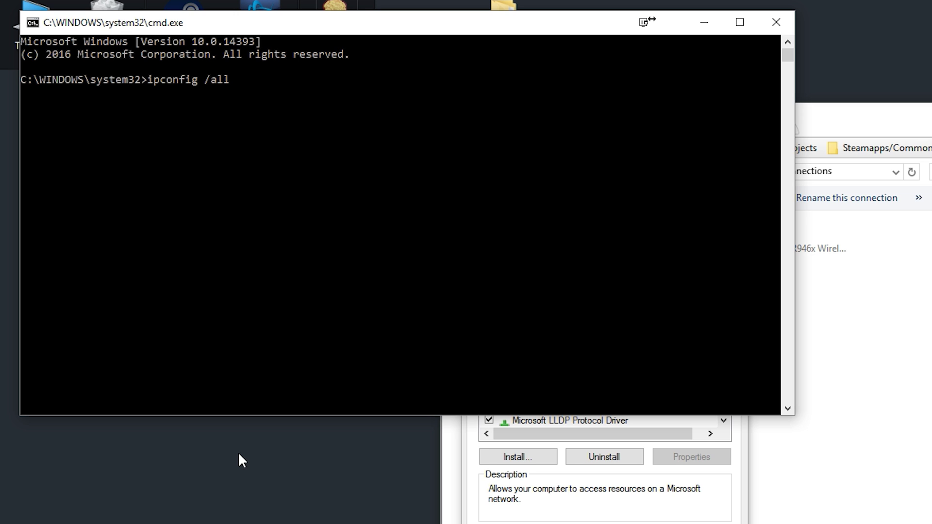
key("Return")
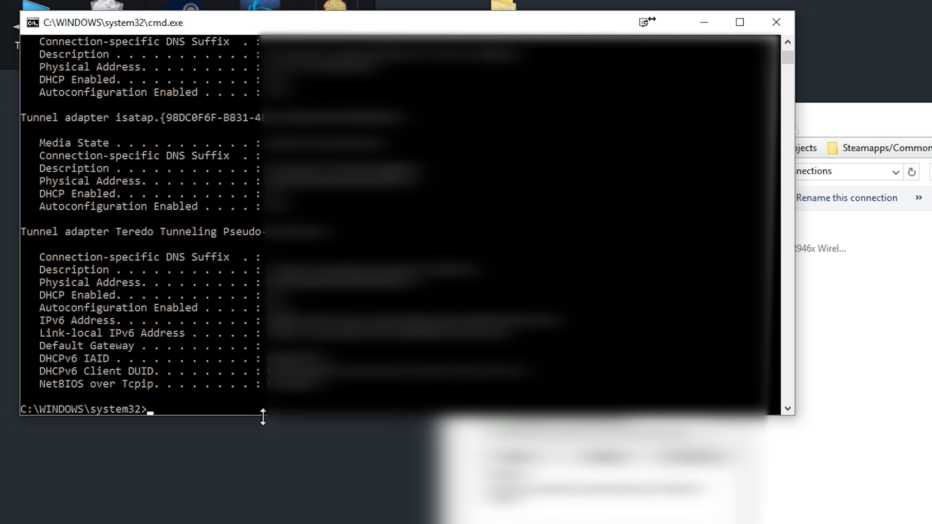
Enlarge the console and scroll back to the IPv4 address, subnet mask and gateway lines
left_click_drag(262, 416, 267, 523)
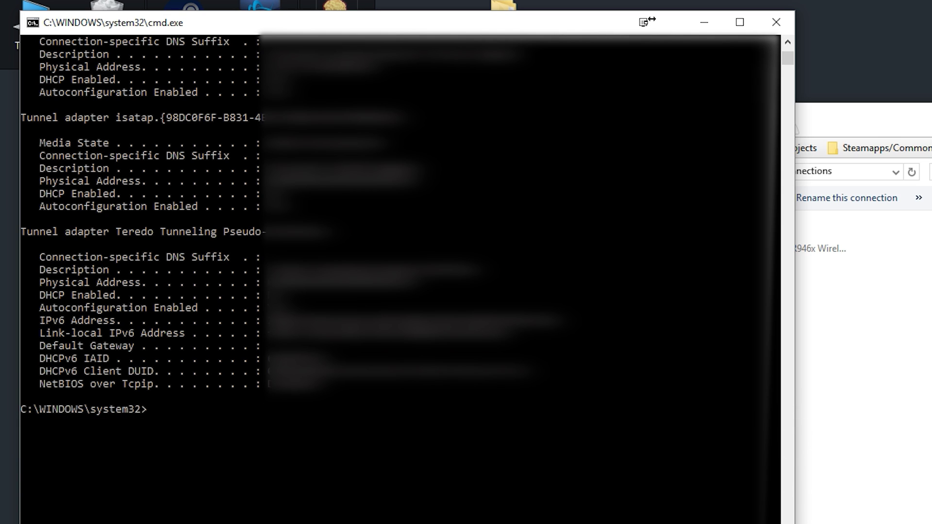
left_click(909, 131)
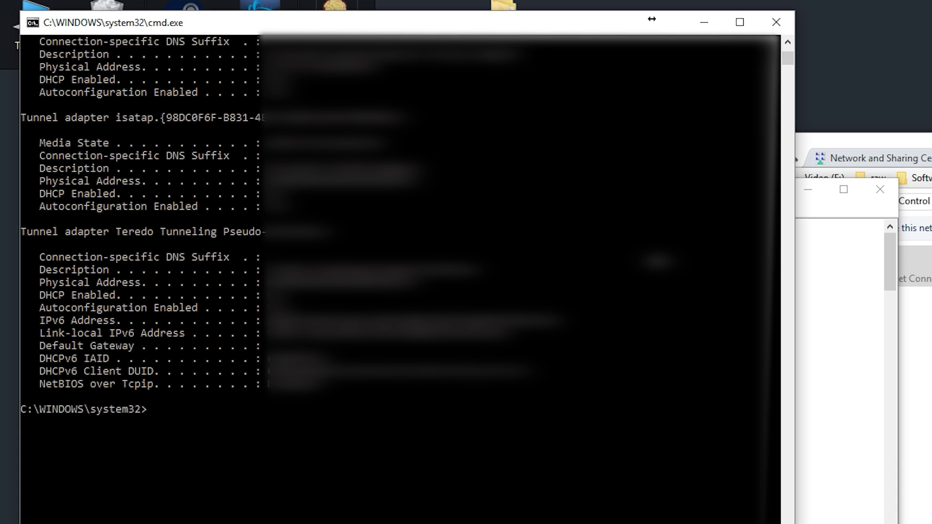
scroll(652, 18, "up", 4)
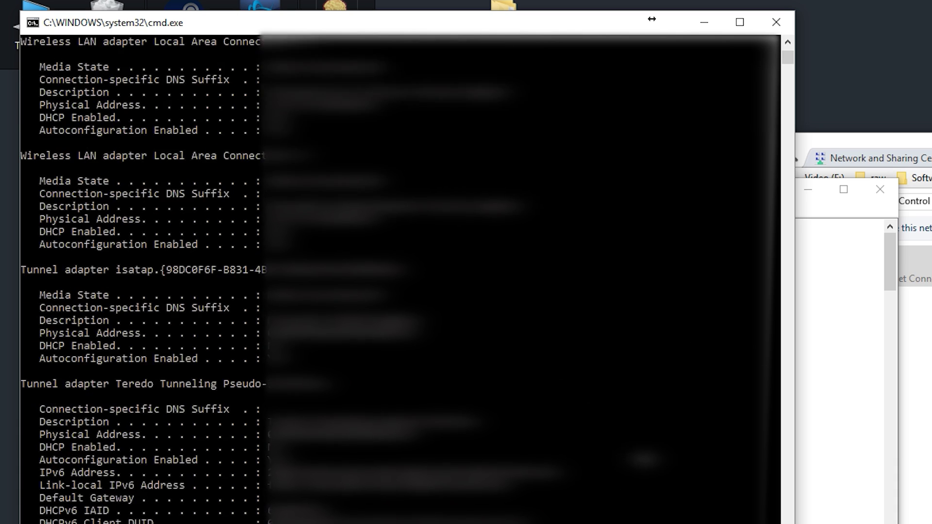
scroll(651, 18, "up", 2)
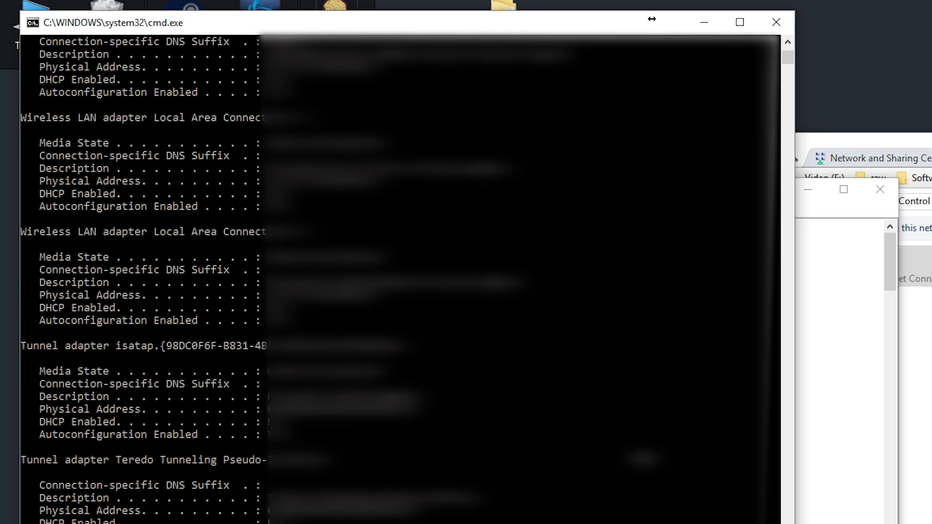
scroll(652, 19, "up", 9)
key("ctrl+m")
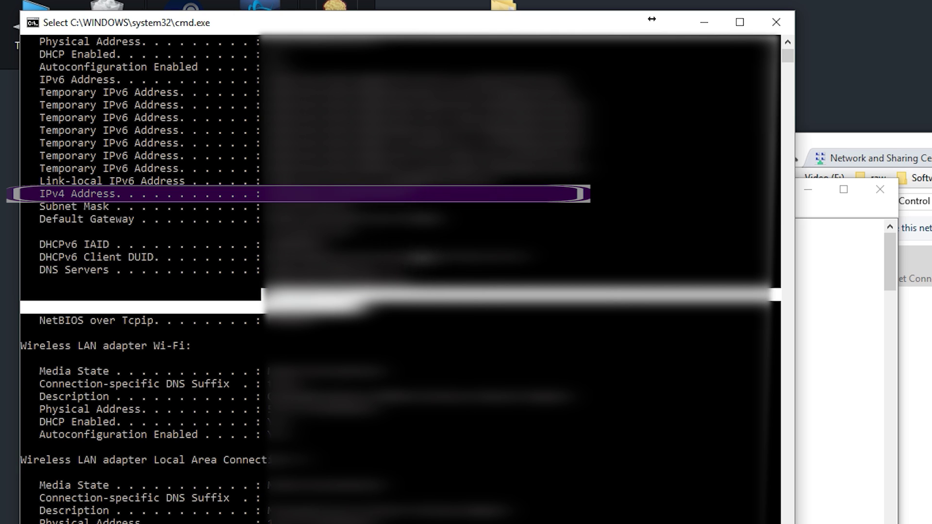
scroll(340, 250, "up", 1)
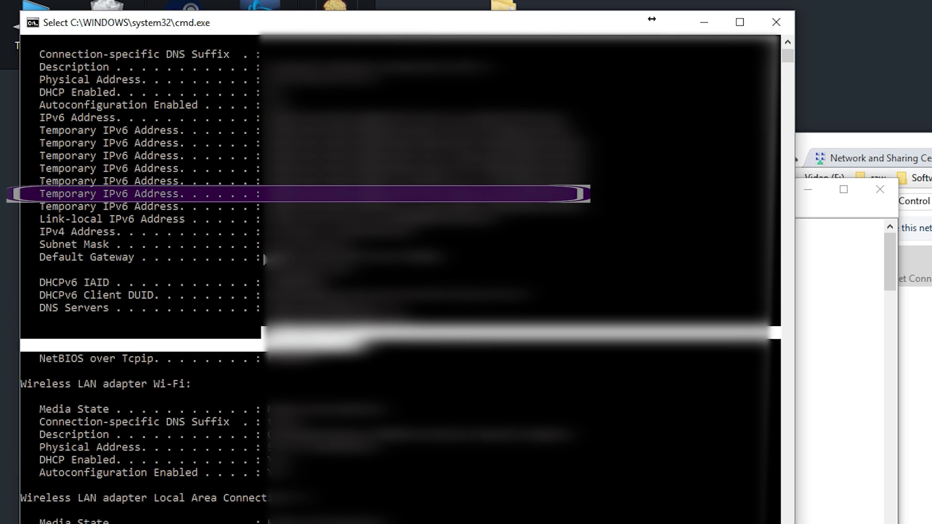
Close Command Prompt and switch Ethernet IPv4 to a manually assigned IP address
left_click(777, 15)
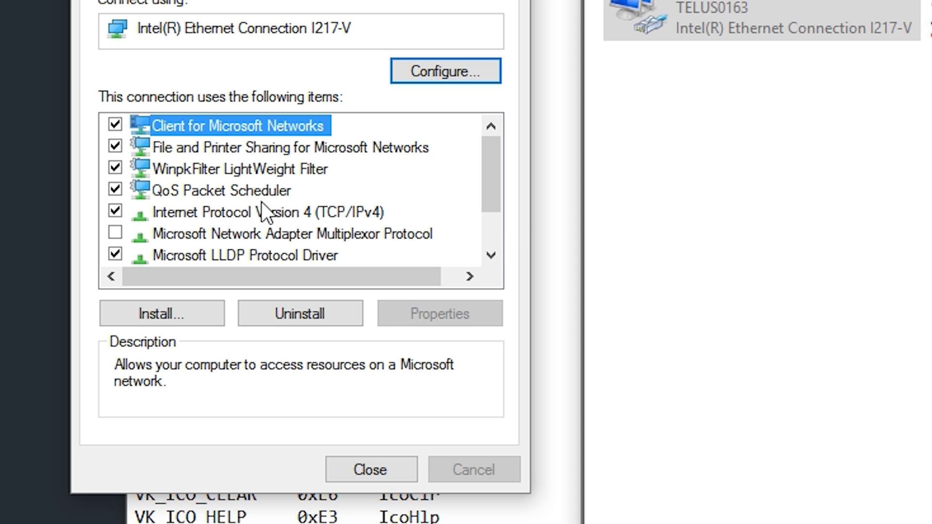
left_click(362, 253)
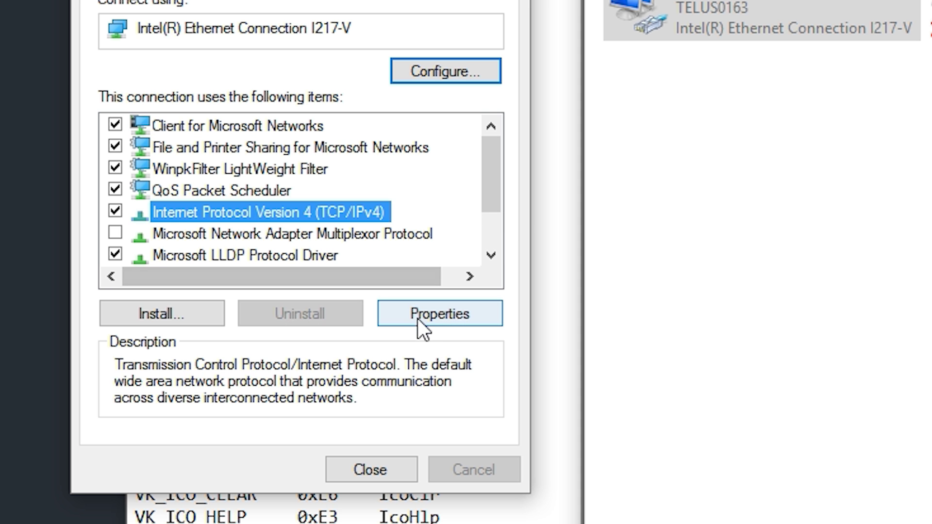
left_click(435, 323)
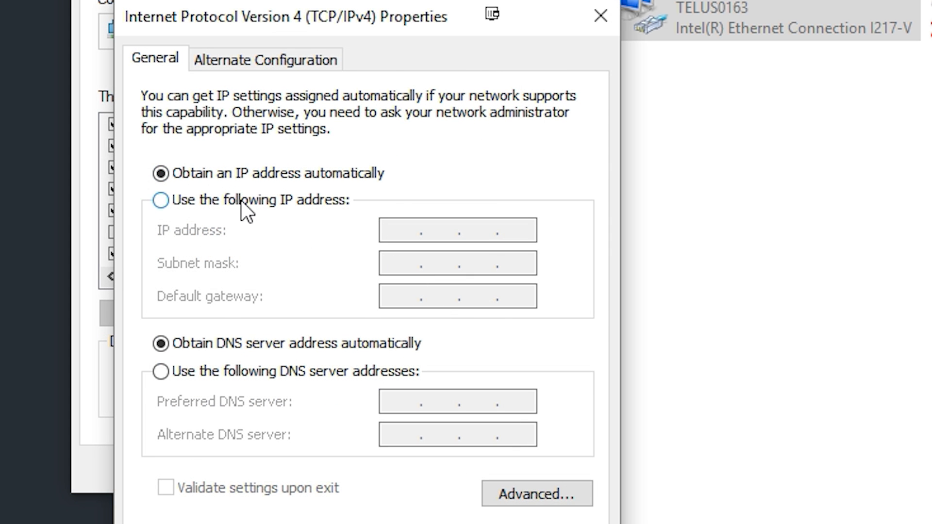
left_click(243, 200)
Enter the static IP 192.168.1.75 and confirm the IPv4 settings with validation
left_click(405, 230)
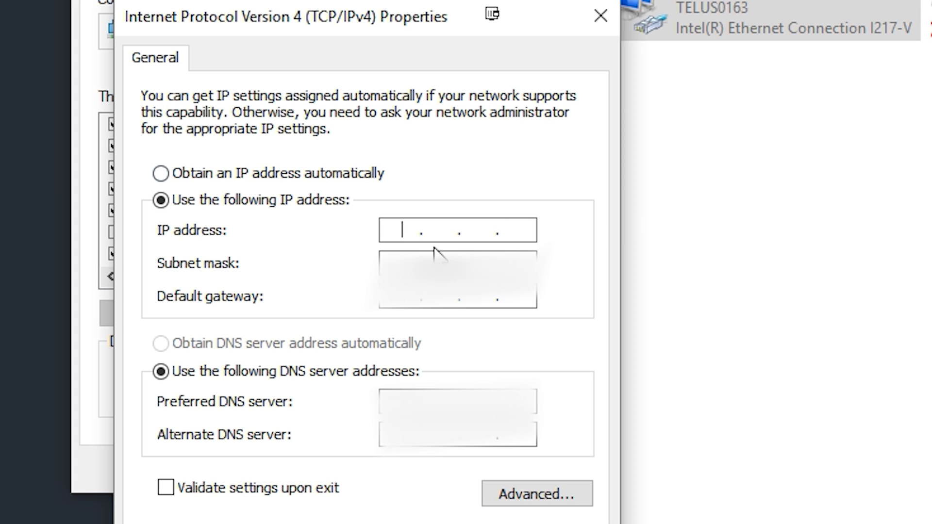
key("Tab")
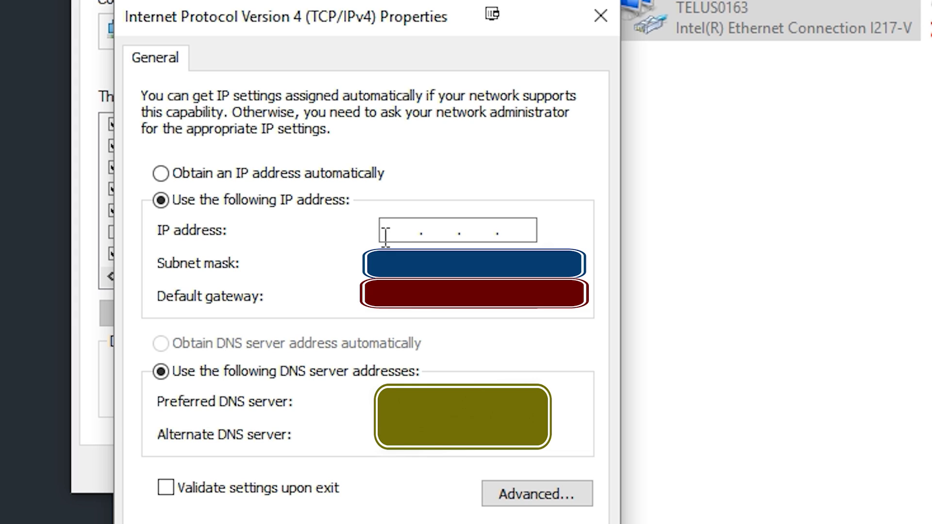
left_click(406, 232)
type("192 . 168 . ")
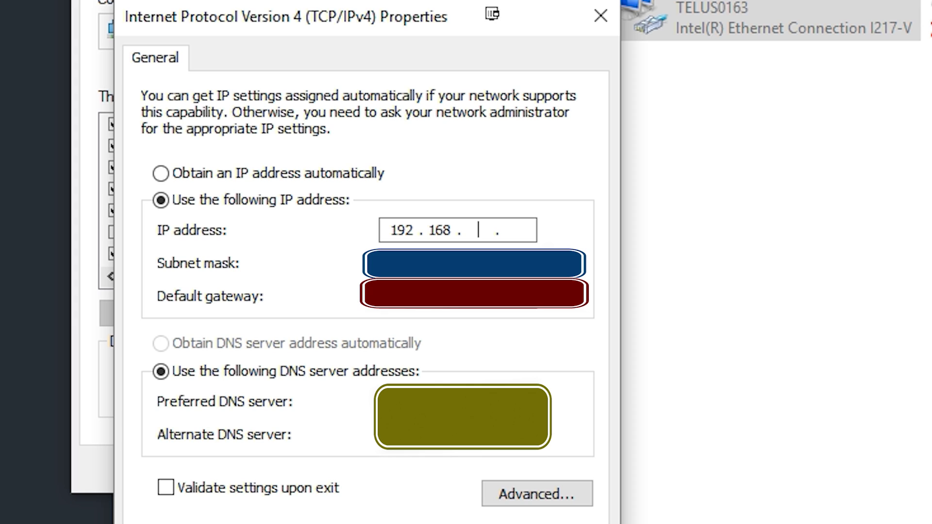
type("1")
left_click(510, 223)
type("75")
left_click(183, 488)
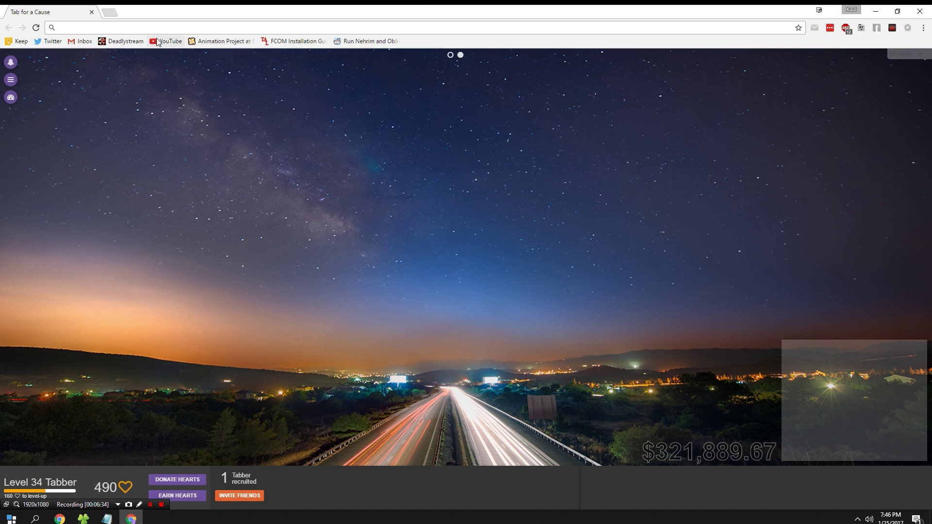
Load the Deadlystream bookmark to confirm browsing works, then close Chrome
left_click(121, 41)
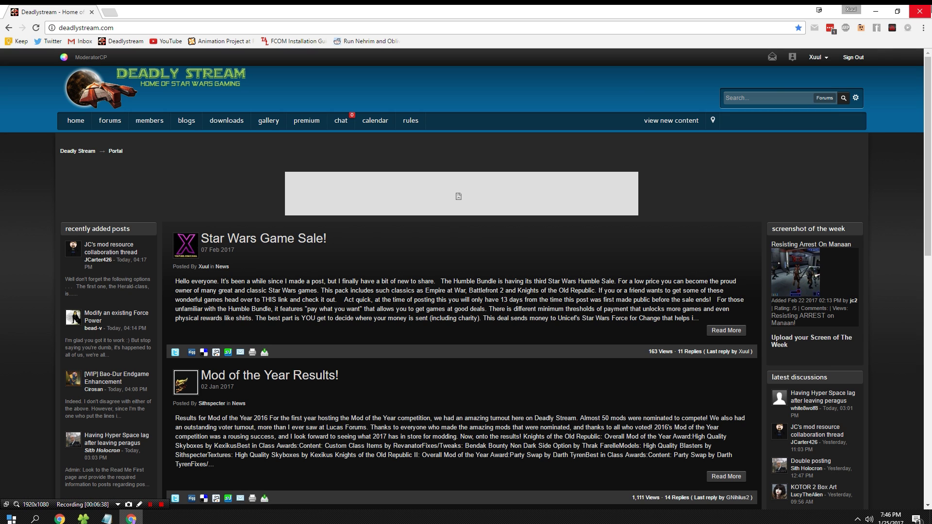
left_click(919, 11)
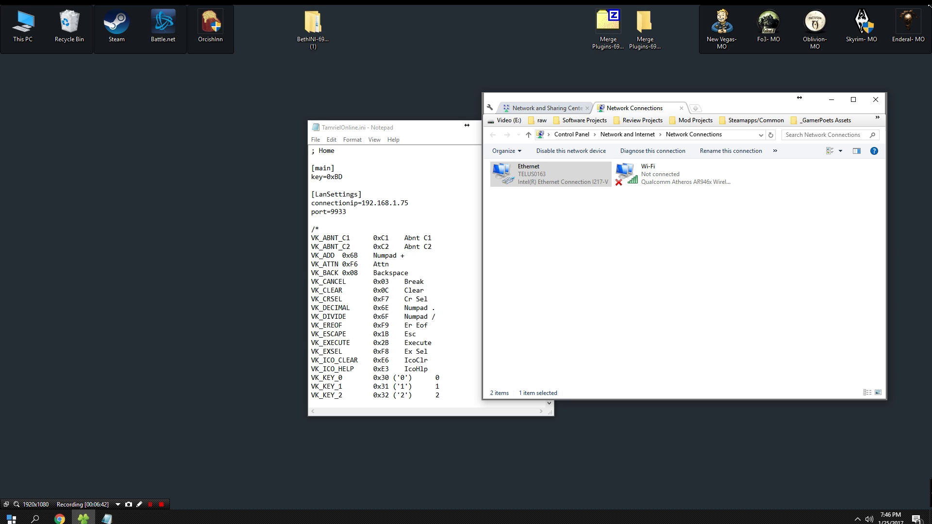
Reopen Ethernet's IPv4 properties and check the address is still 192.168.1.75
right_click(553, 178)
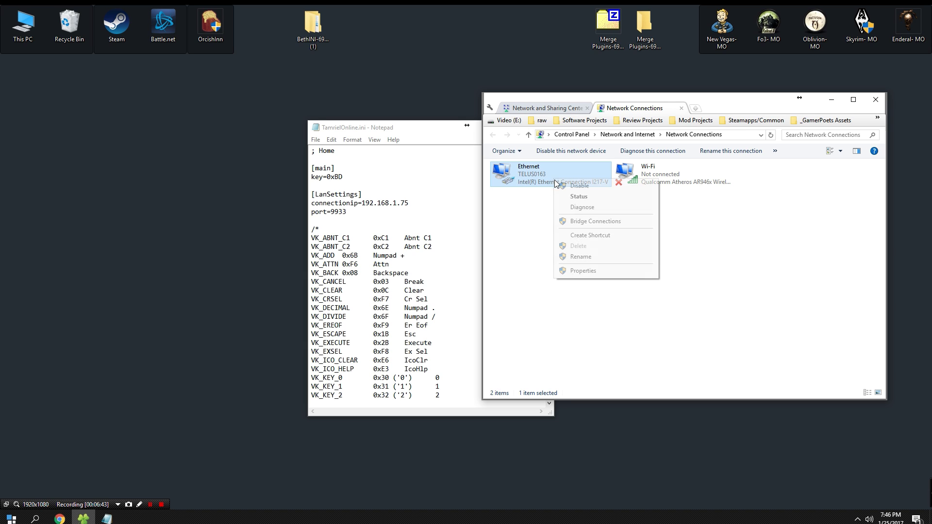
left_click(588, 270)
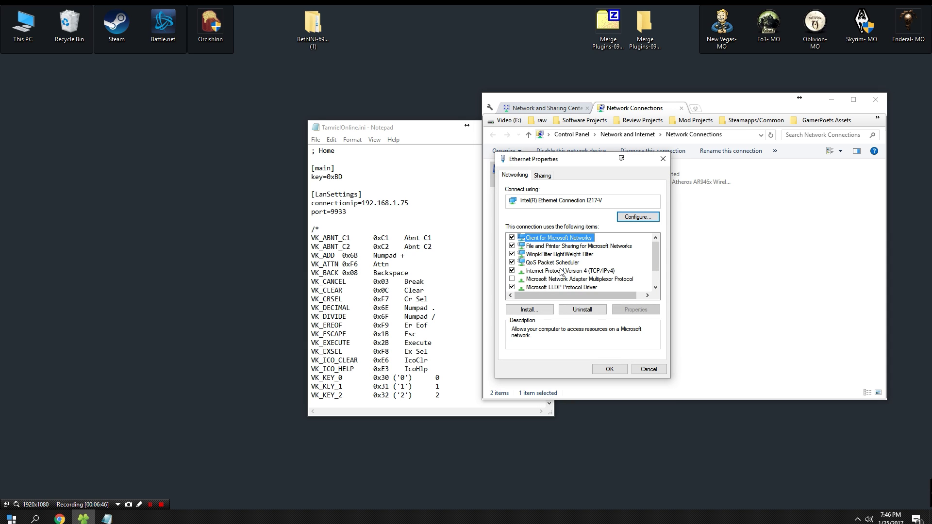
left_click(561, 272)
left_click(631, 310)
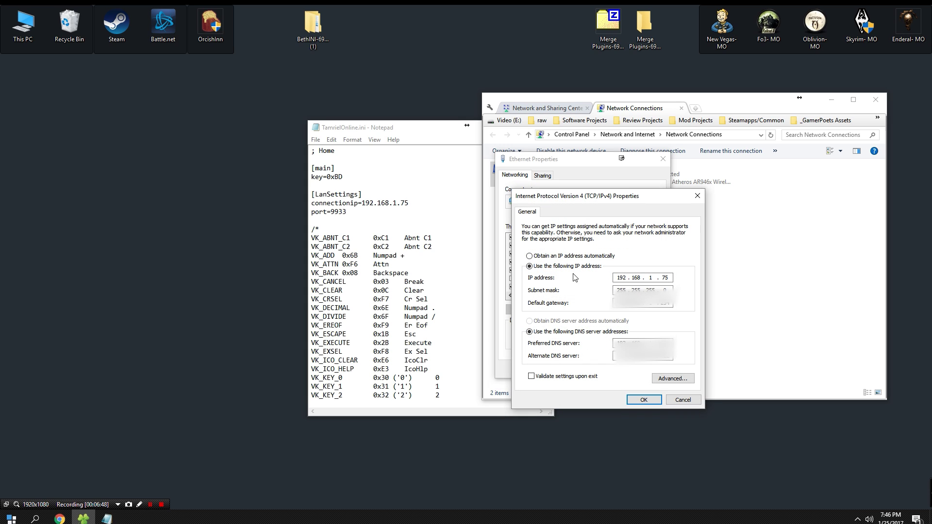
left_click_drag(616, 278, 635, 277)
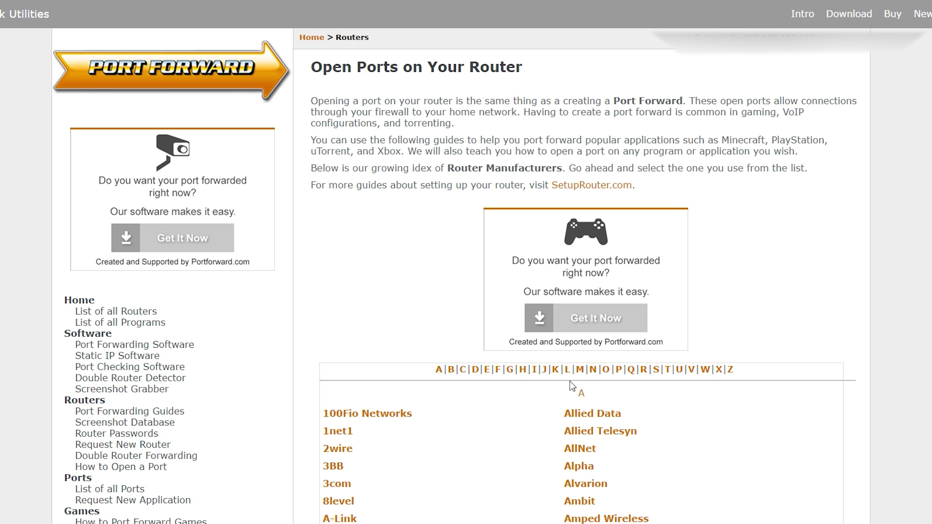
Browse portforward.com's router list via L > Linksys to the WRT350N guide
left_click(569, 372)
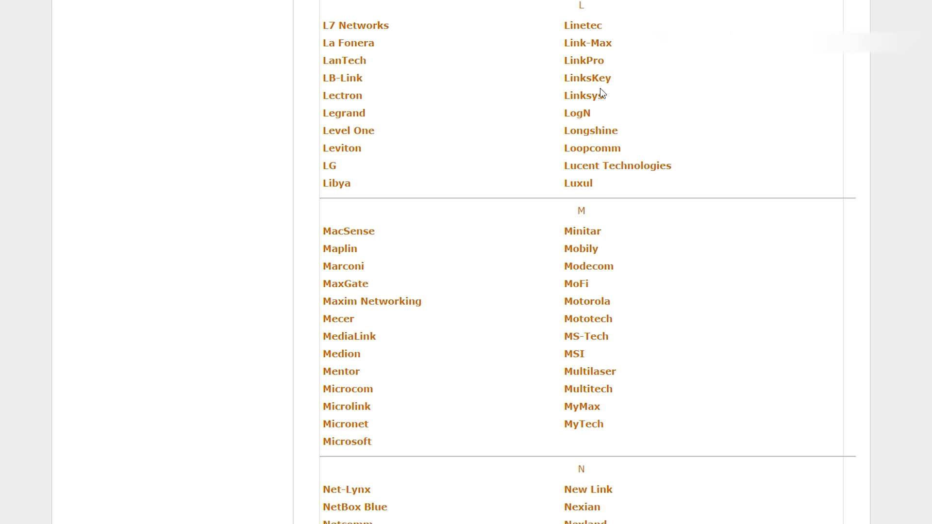
left_click(584, 96)
scroll(726, 78, "down", 9)
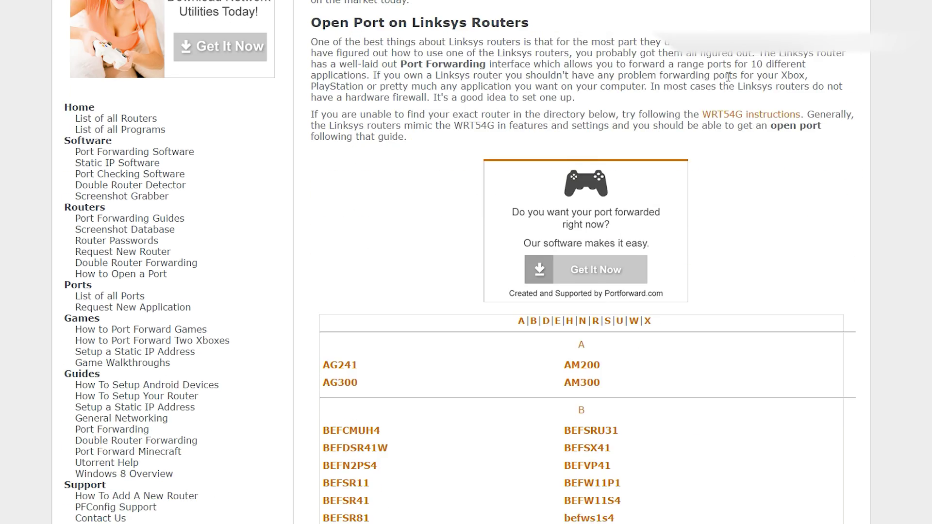
scroll(729, 82, "down", 3)
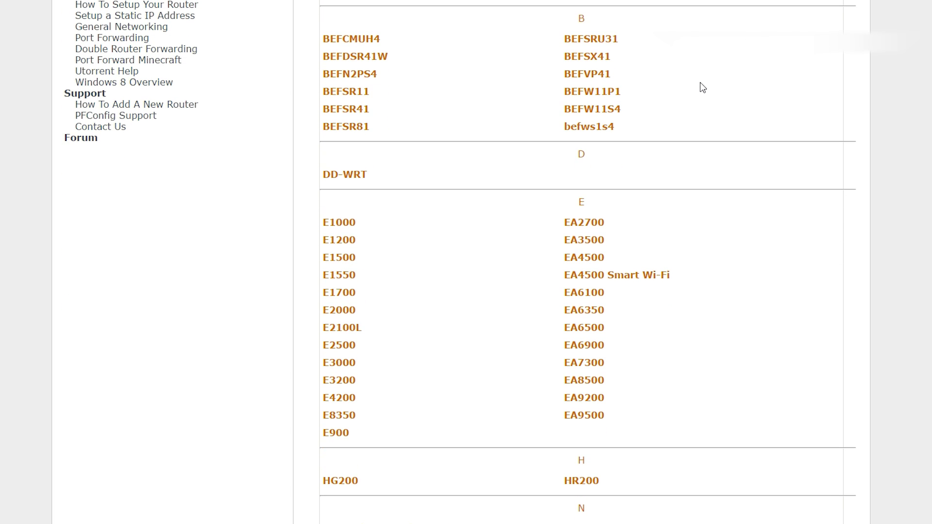
scroll(700, 84, "down", 4)
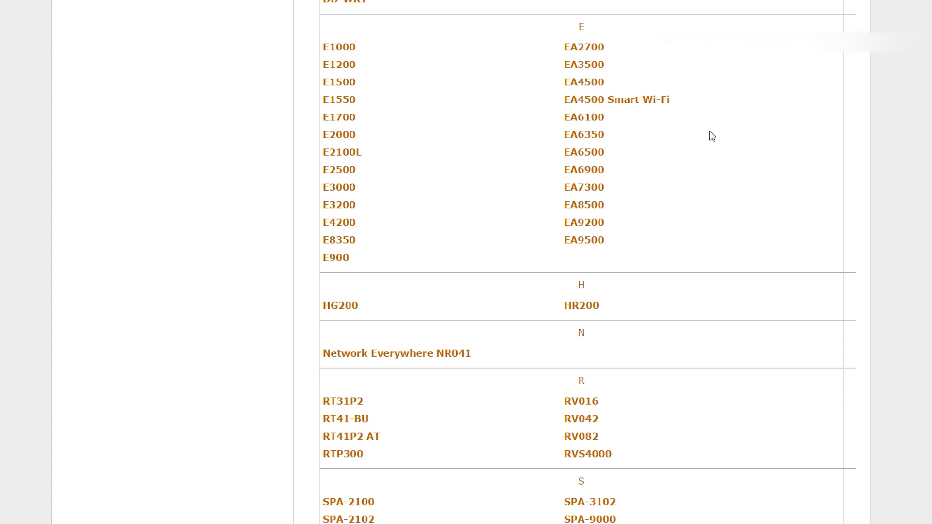
scroll(711, 136, "down", 4)
scroll(721, 227, "down", 4)
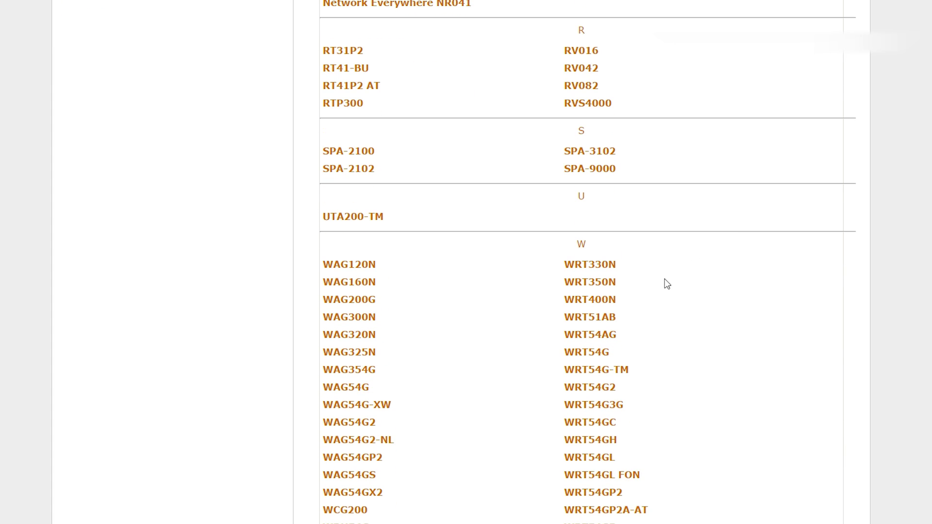
left_click(586, 290)
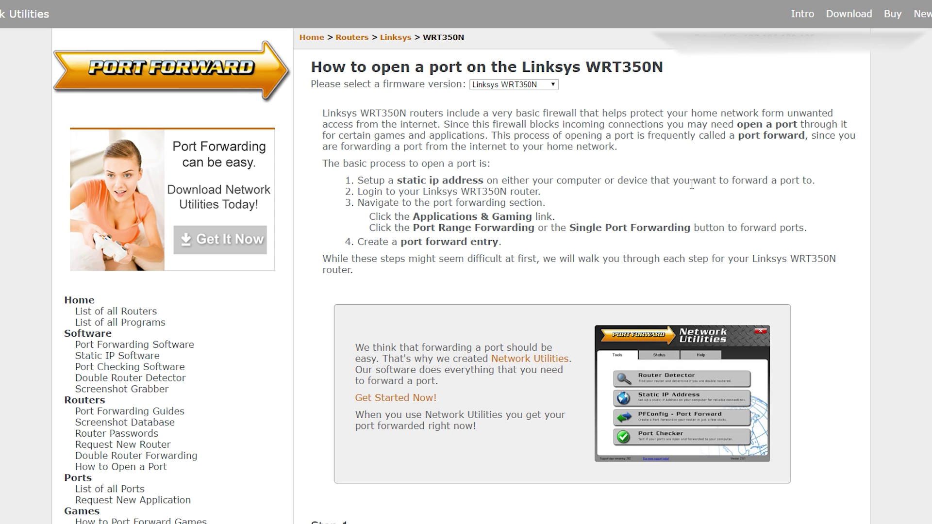
Scroll through the Linksys WRT350N guide to read Steps 1 and 2
scroll(692, 185, "down", 5)
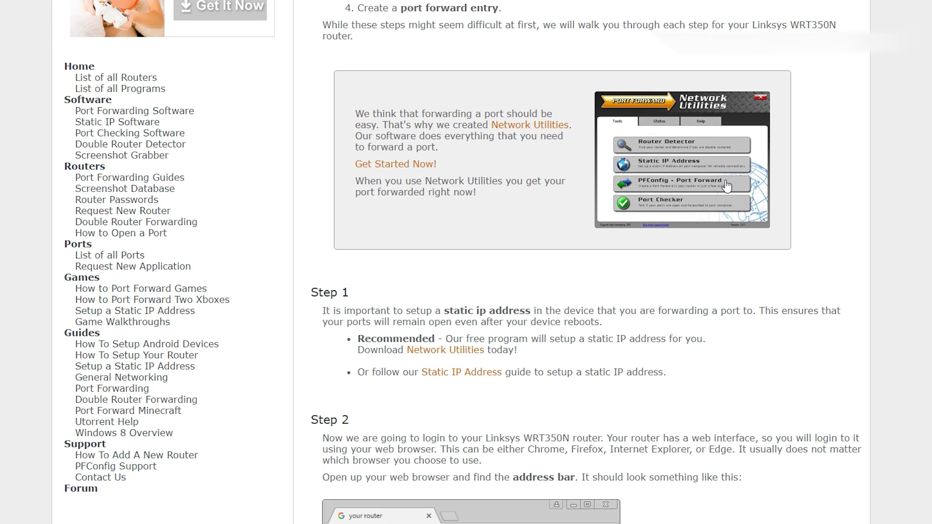
scroll(726, 184, "up", 4)
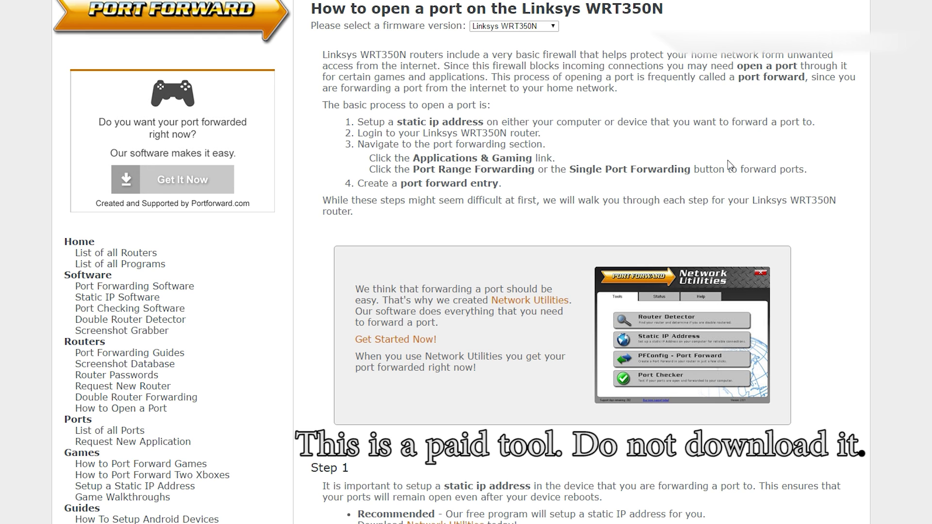
scroll(769, 170, "down", 5)
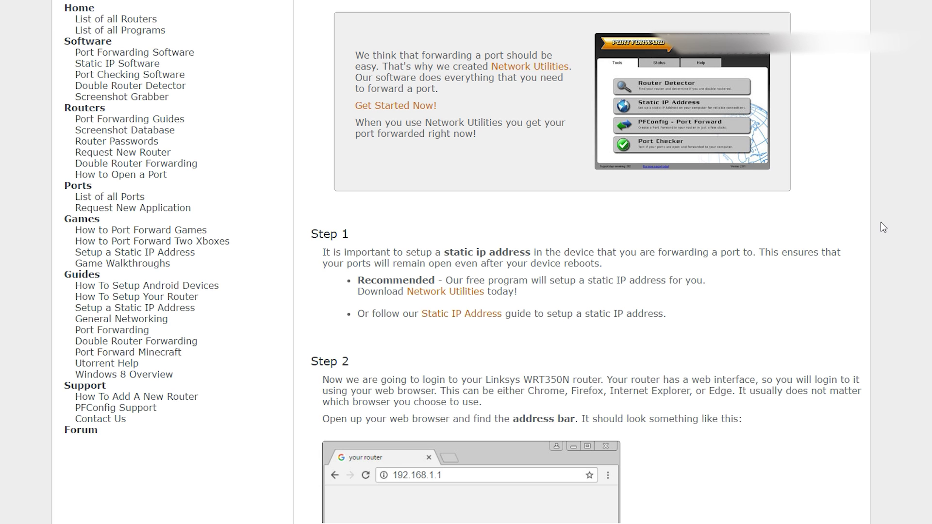
scroll(766, 418, "down", 5)
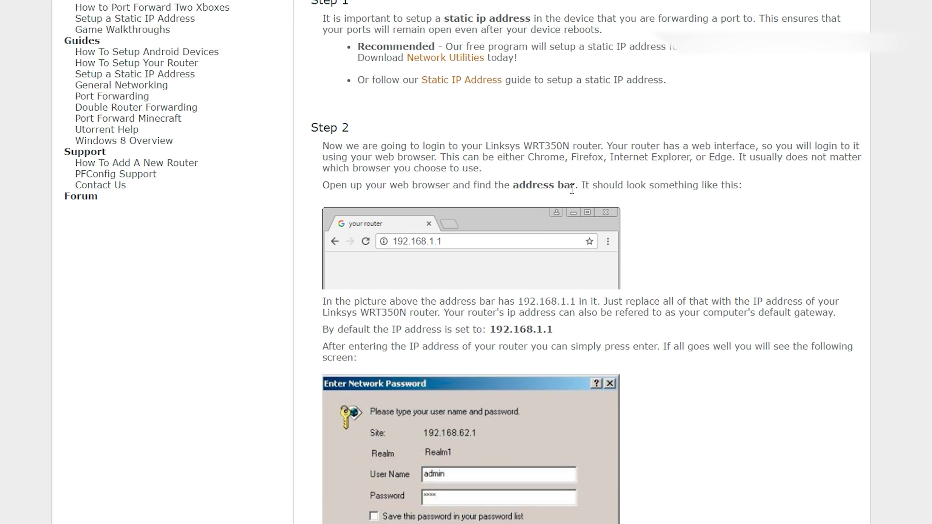
Scroll the WRT350N guide down to Step 2's default router login instructions
scroll(572, 243, "down", 3)
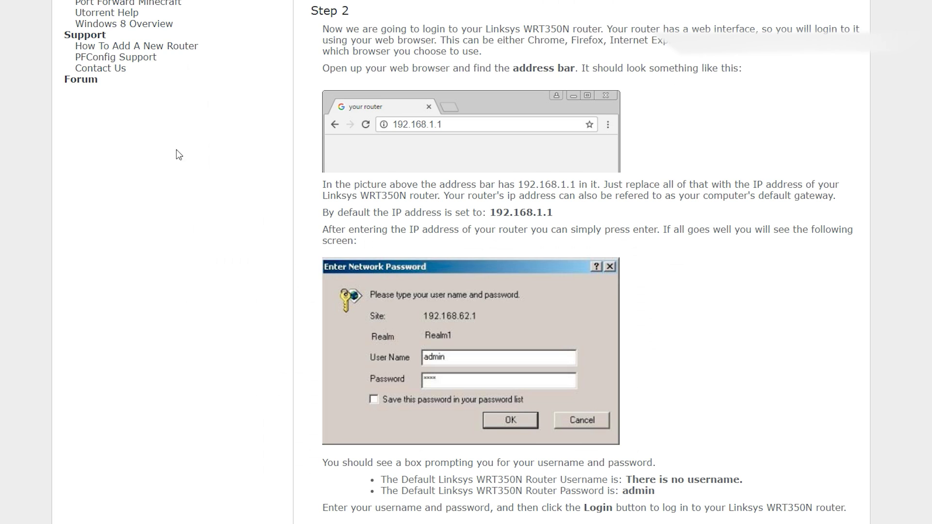
Scroll through the guide's Step 3 on locating the router's port forwarding section
scroll(176, 150, "down", 10)
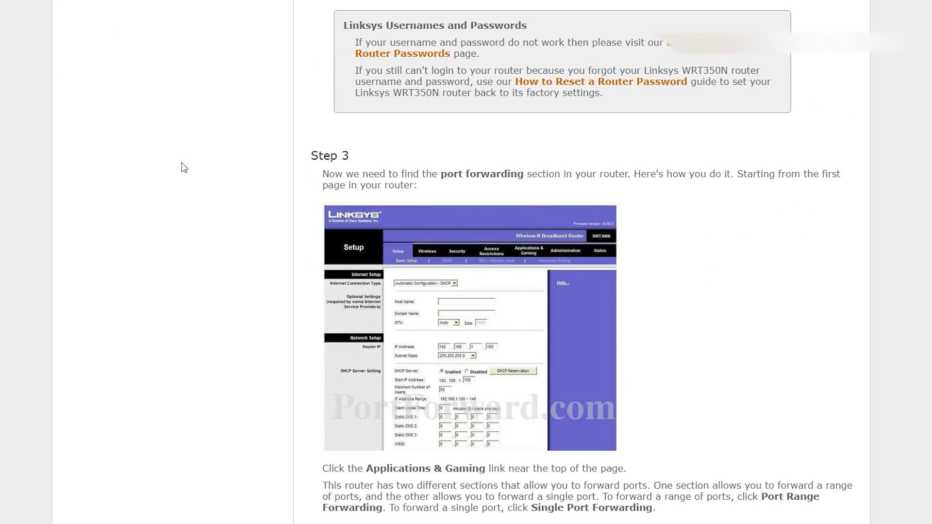
scroll(208, 134, "down", 2)
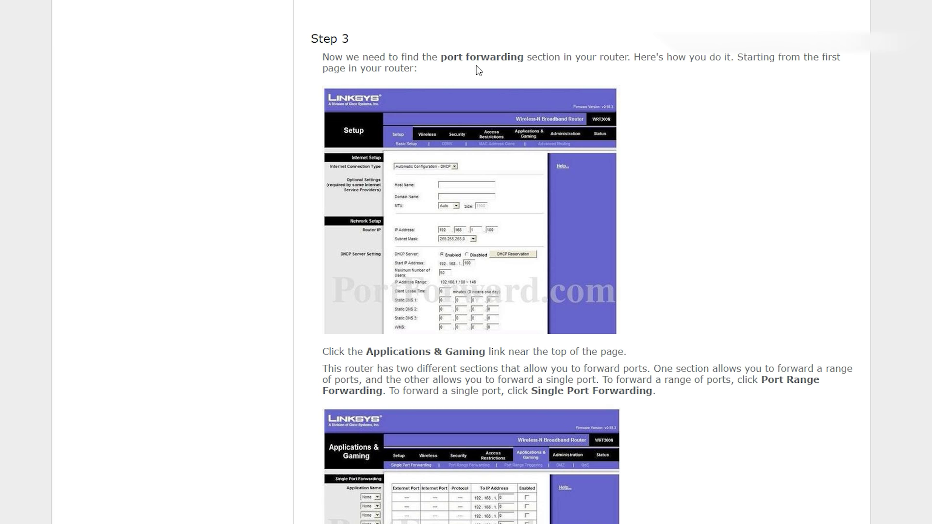
scroll(437, 156, "down", 4)
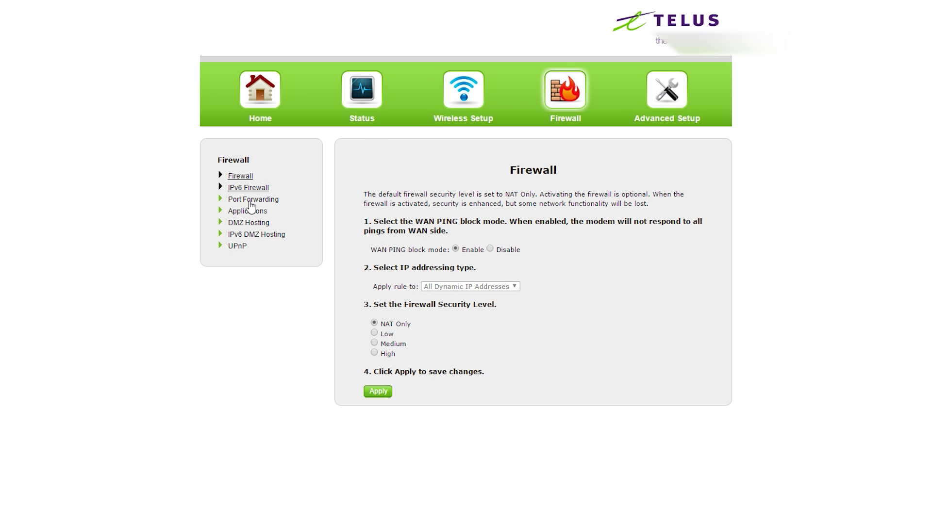
Open Port Forwarding and pick LAN device Unknown(192.168.1.75) as the target
left_click(303, 198)
scroll(482, 207, "down", 1)
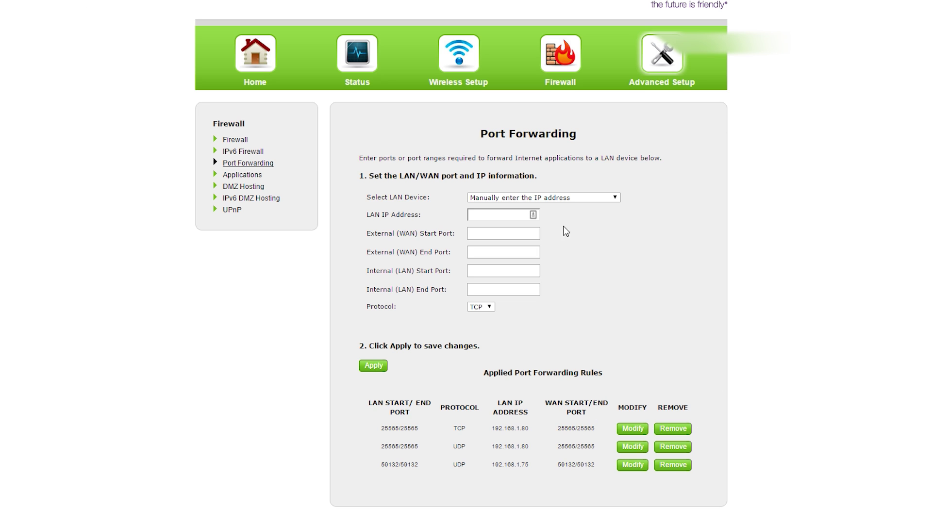
left_click(555, 196)
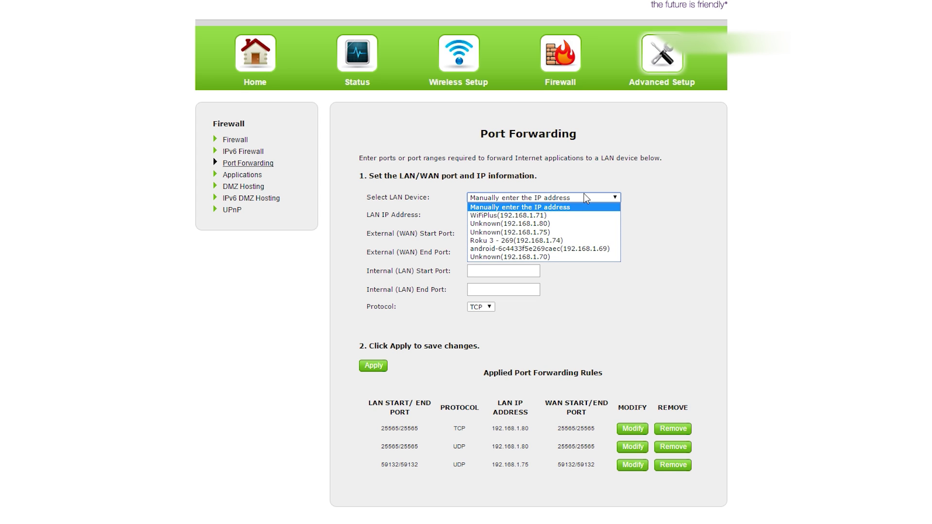
left_click(569, 234)
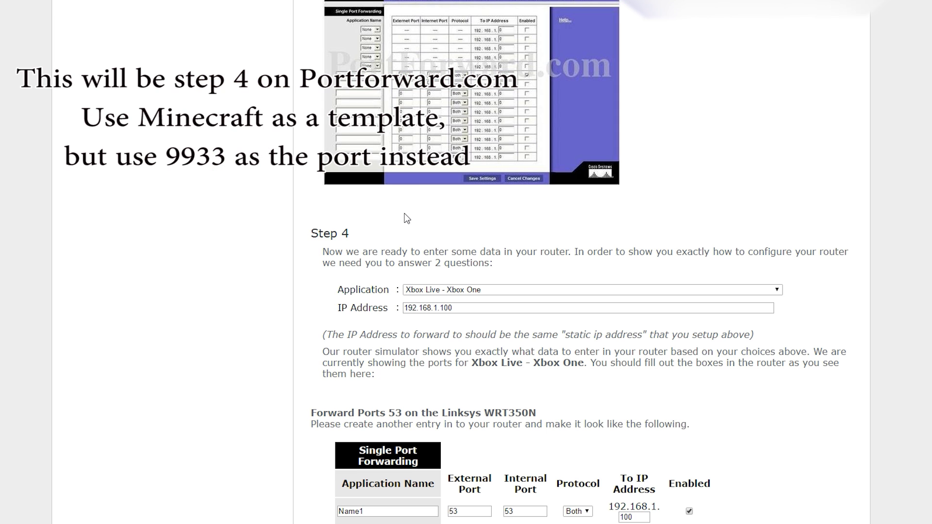
Choose Minecraft Server as the application in the Step 4 router simulator
left_click(478, 290)
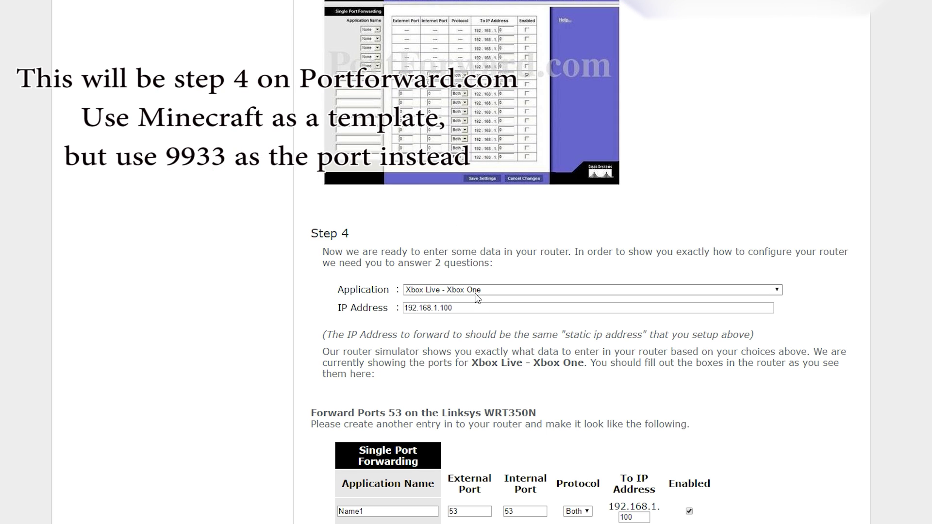
scroll(507, 391, "down", 15)
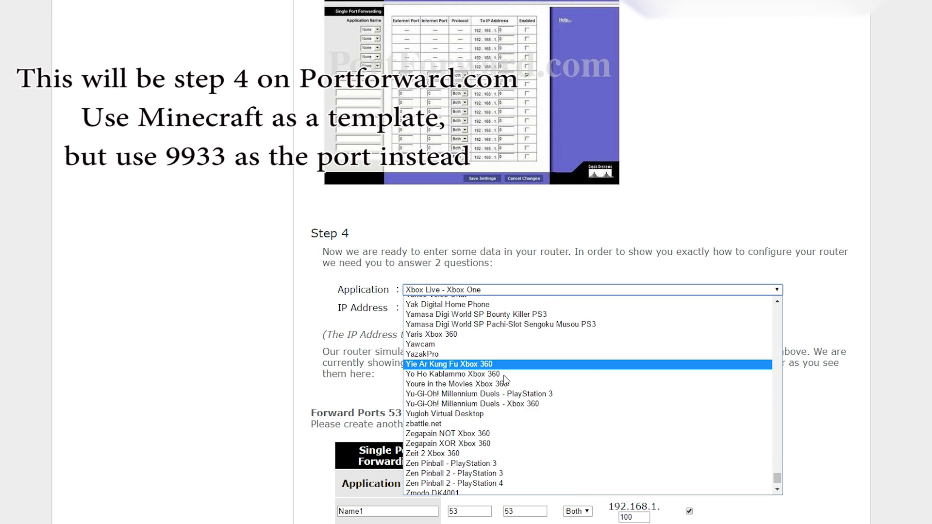
scroll(567, 416, "up", 15)
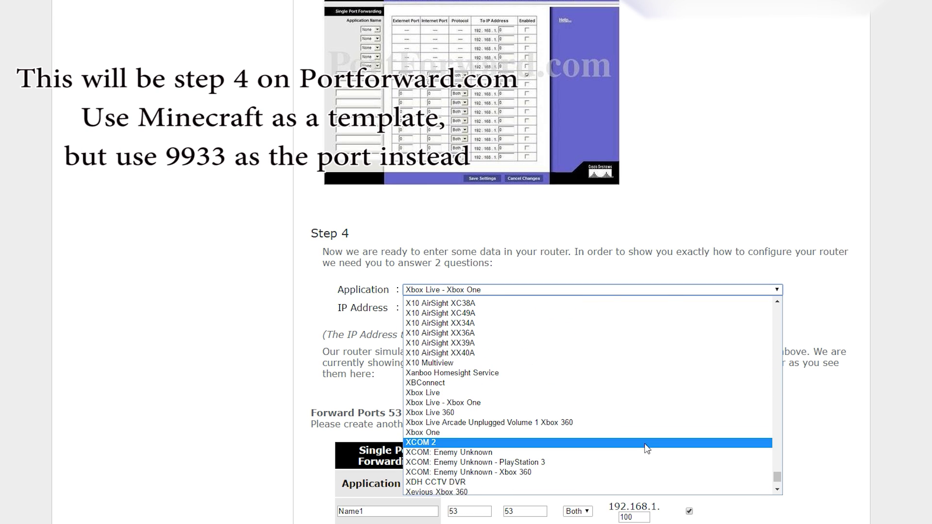
left_click_drag(778, 481, 725, 456)
scroll(514, 359, "down", 15)
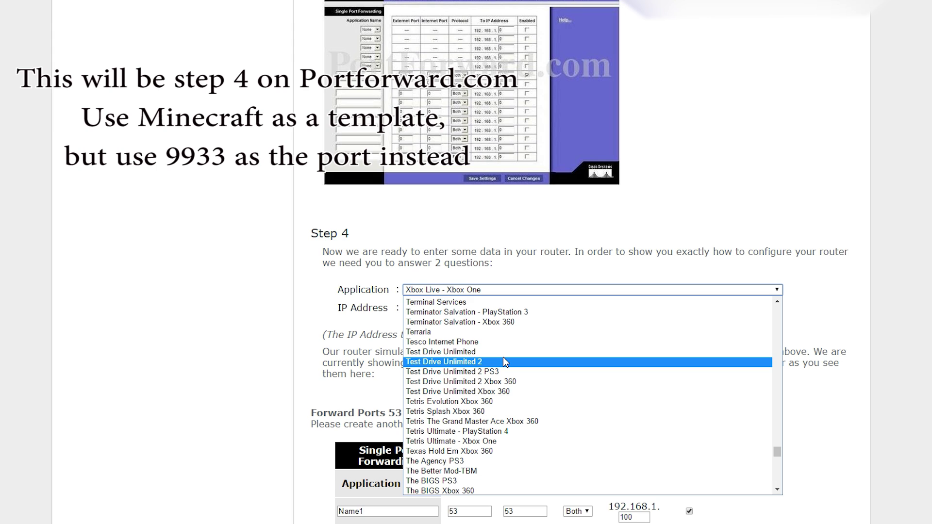
type("minecraft")
key("Return")
left_click(619, 311)
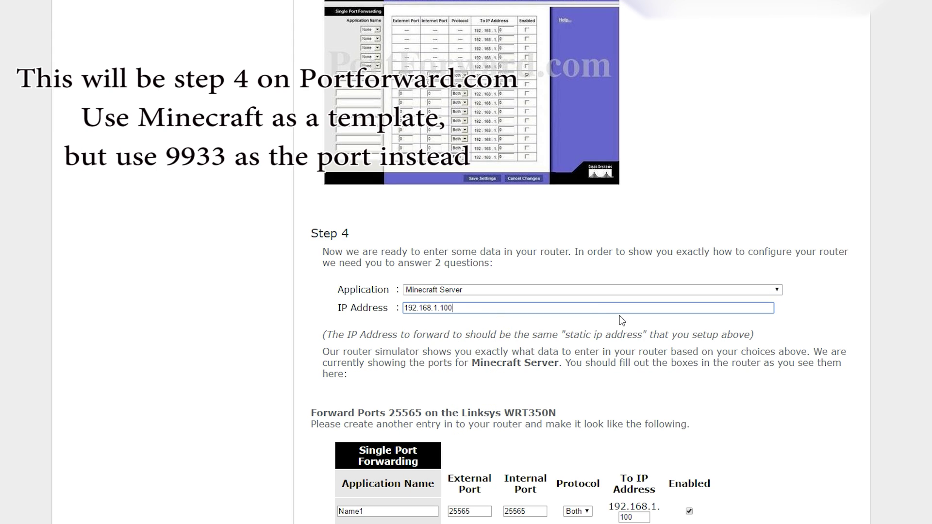
Change the simulator's IP address ending from 100 to 75
key("BackSpace")
key("BackSpace")
key("BackSpace")
type("75")
scroll(809, 399, "down", 2)
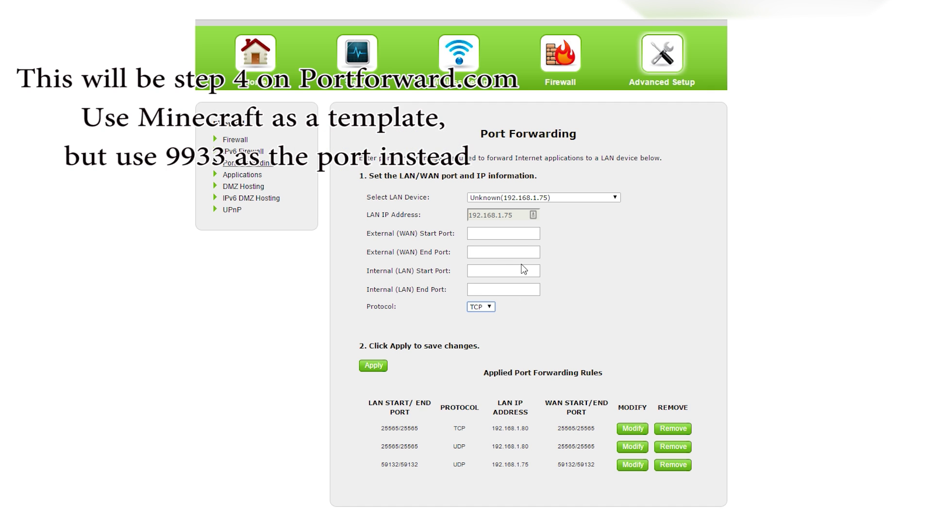
Start entering port 9933 in the external start port field
left_click(520, 235)
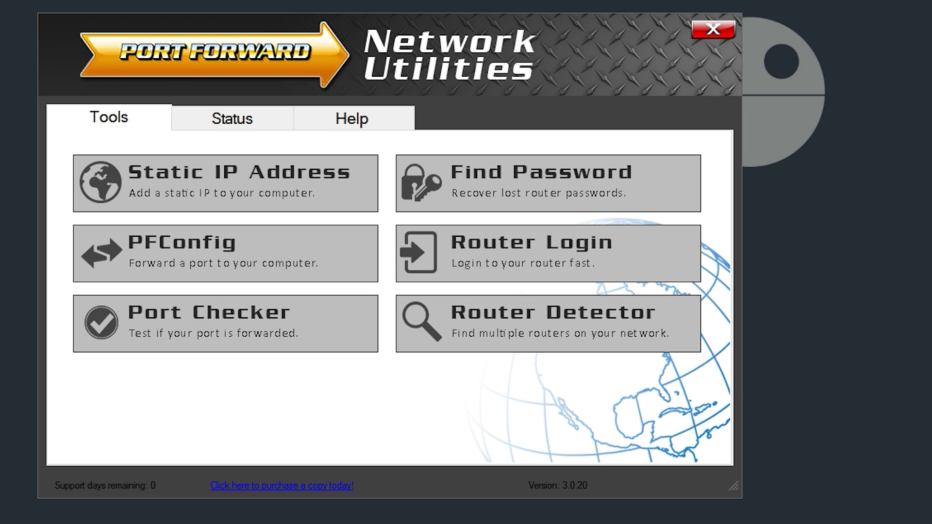
Move the Port Forward Network Utilities window slightly to the right
left_click_drag(509, 19, 581, 33)
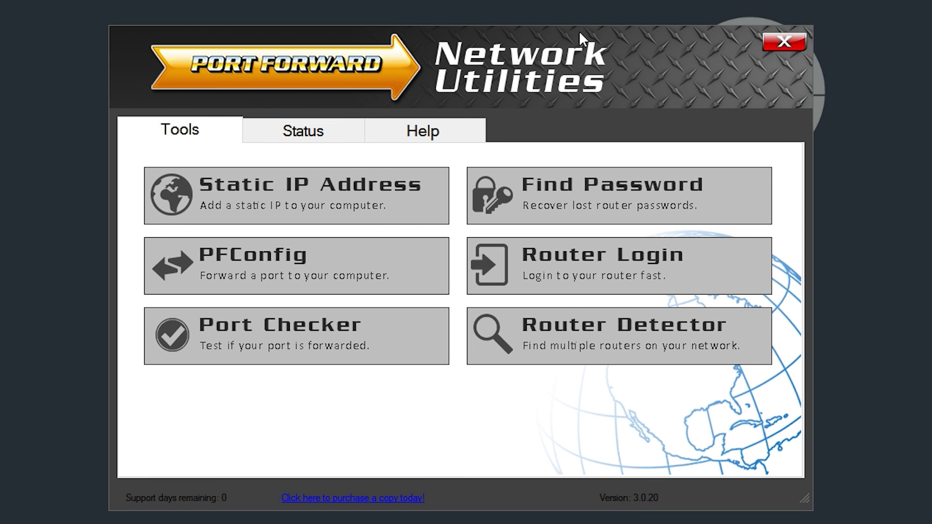
Check port 9933 in Port Checker over TCP, then again over UDP
left_click(409, 337)
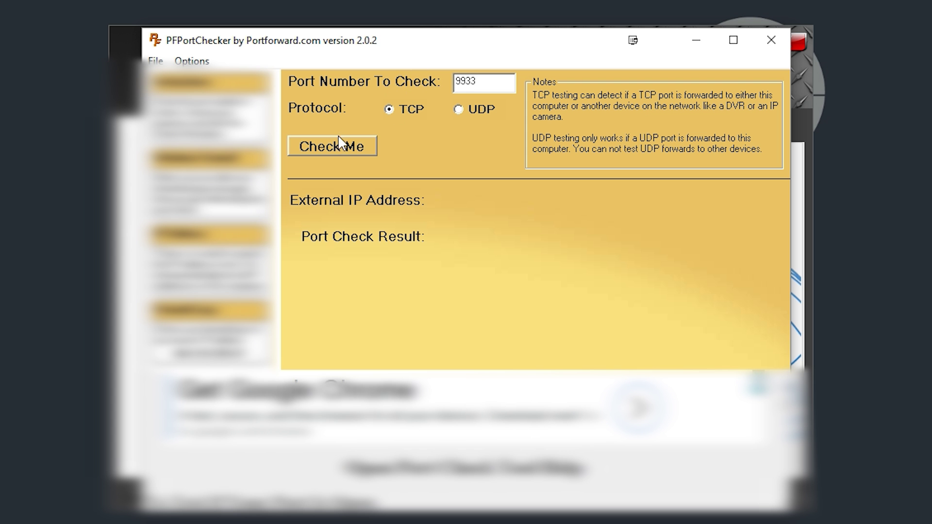
left_click(349, 147)
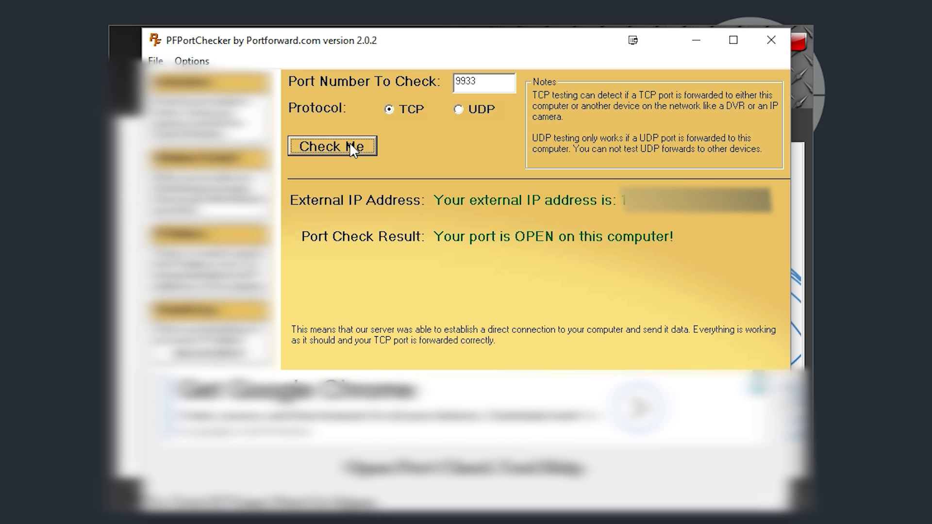
left_click(470, 108)
left_click(316, 153)
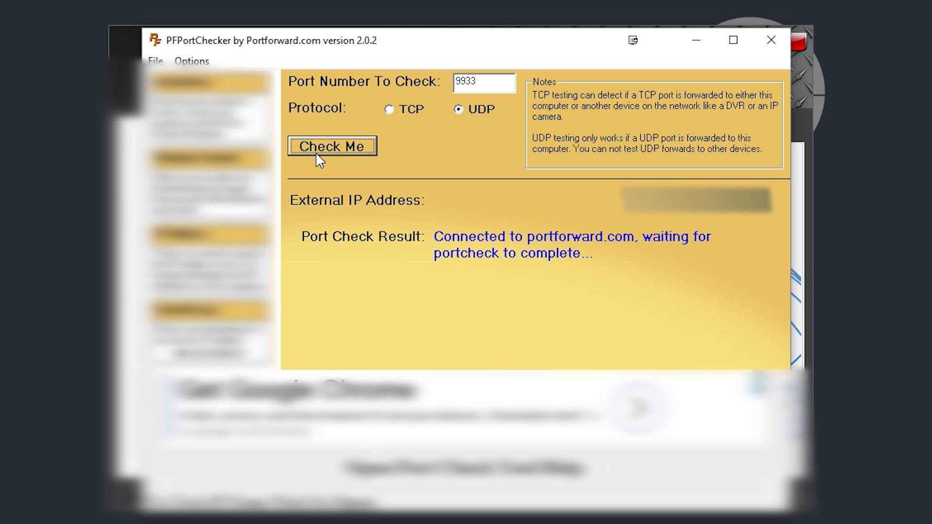